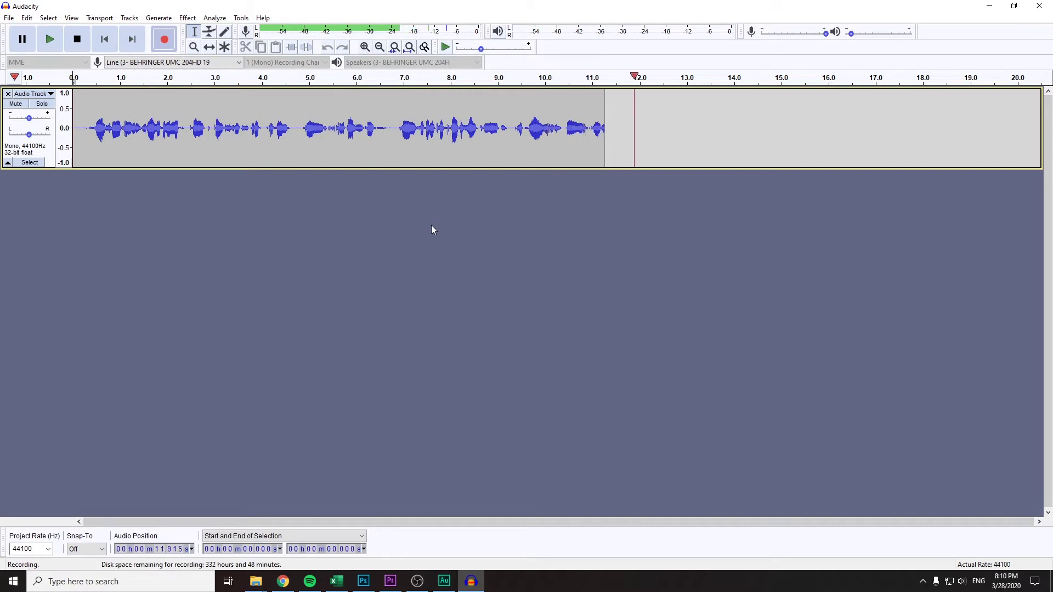
Stop the voice recording at about 12.9 seconds and select the whole recorded clip.
key(space)
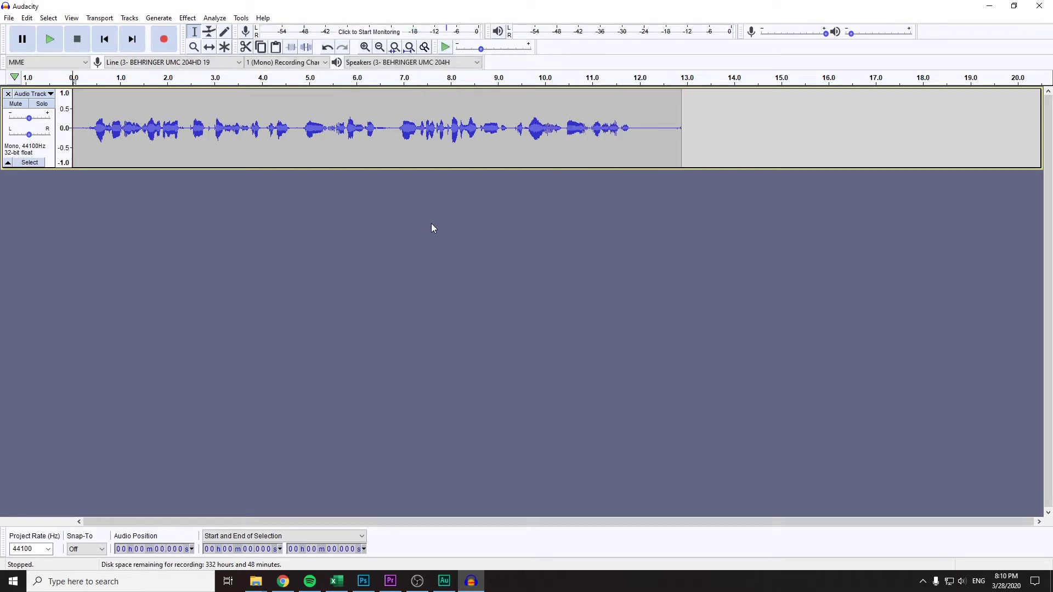
key(ctrl+a)
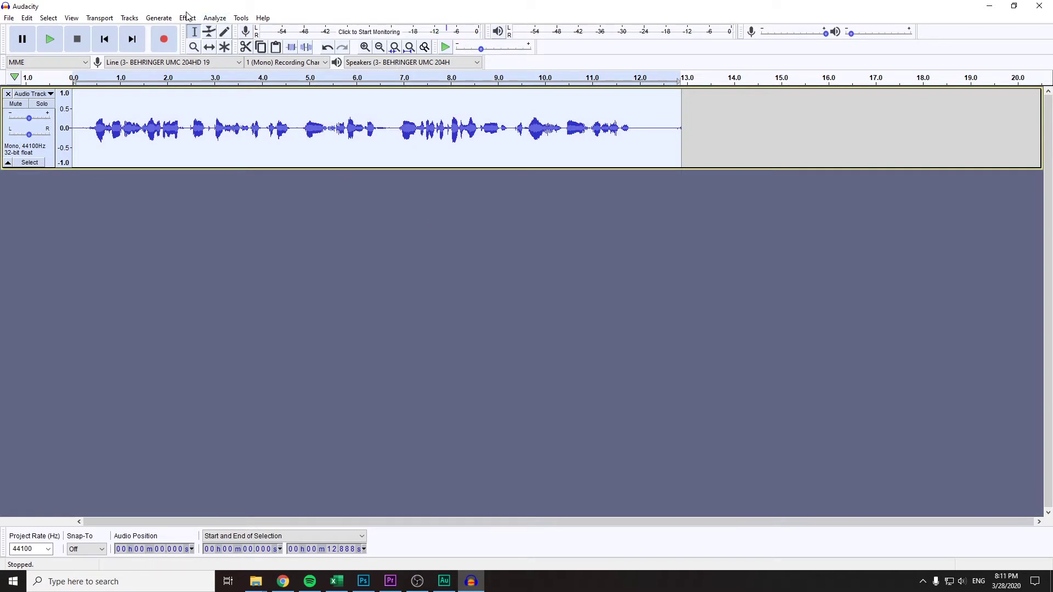
Run ACX Check on the raw clip; it fails with RMS -27.4 dB below the -23 dB minimum.
click(218, 22)
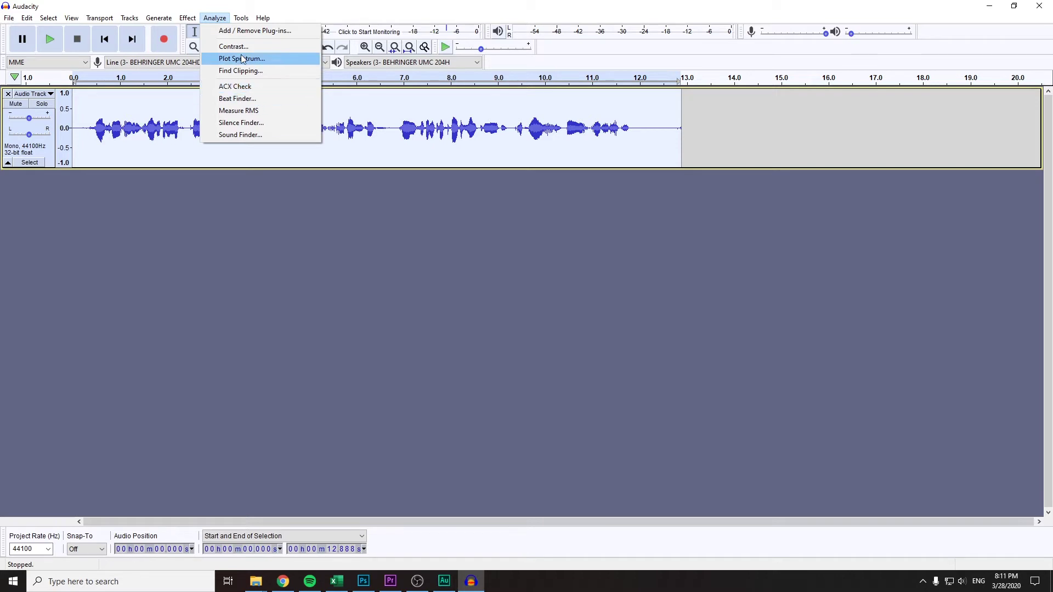
click(236, 88)
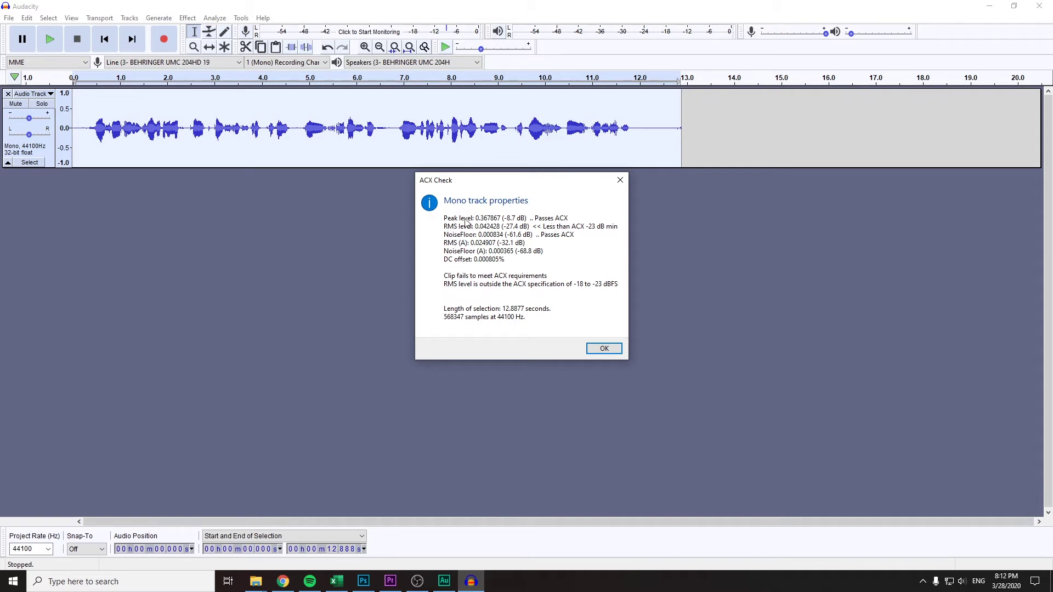
Dismiss the ACX report and set Amplify to boost the whole clip by about 8.2 dB.
click(605, 349)
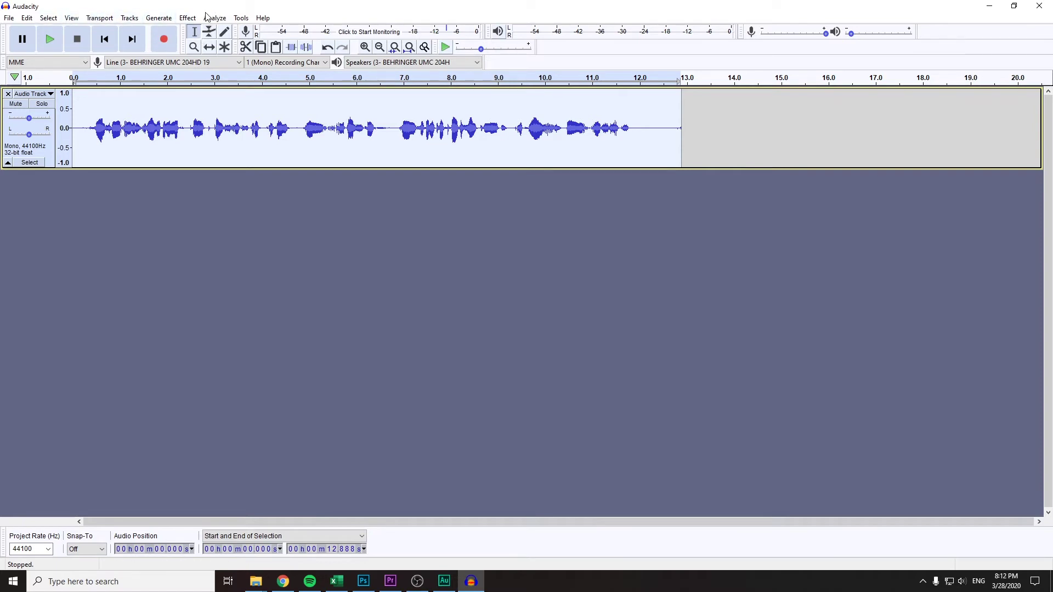
click(187, 17)
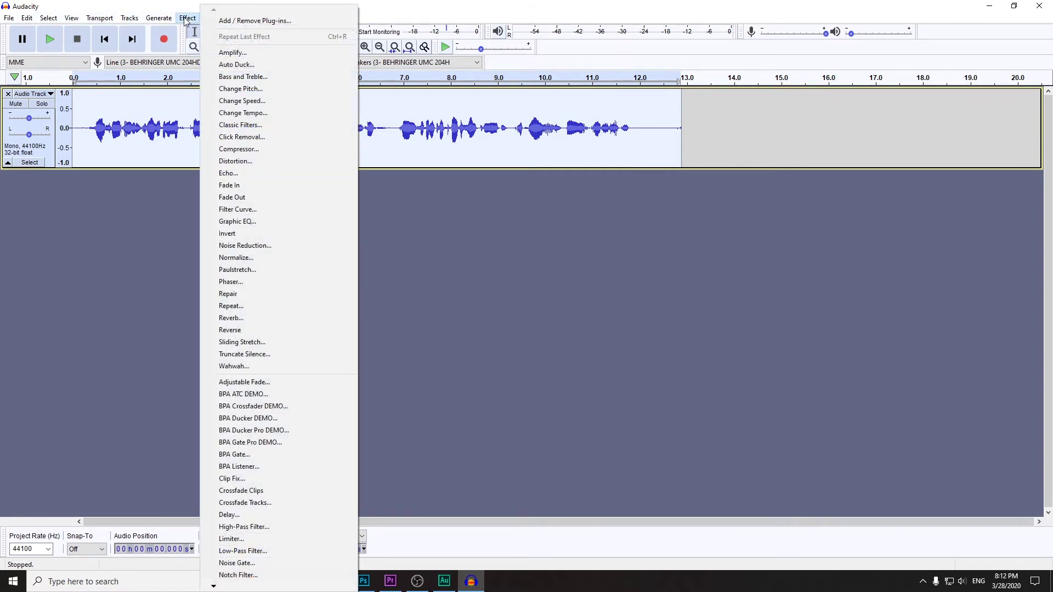
click(242, 53)
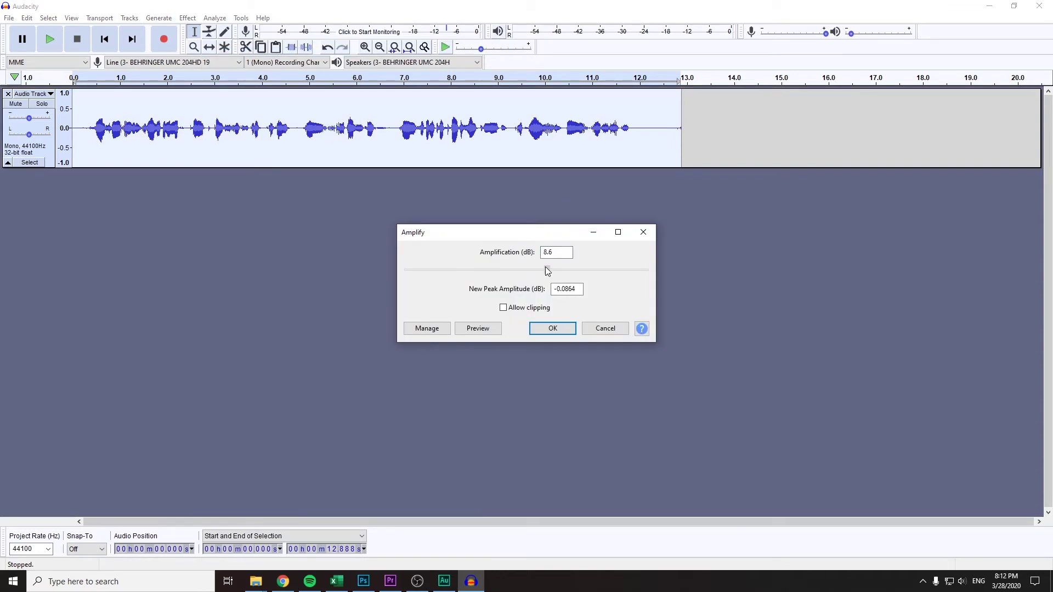
drag(545, 266, 544, 266)
Apply the amplification and re-run ACX Check: RMS -19.2 dB passes, peak -0.5 dB and noise floor fail.
click(548, 329)
click(547, 329)
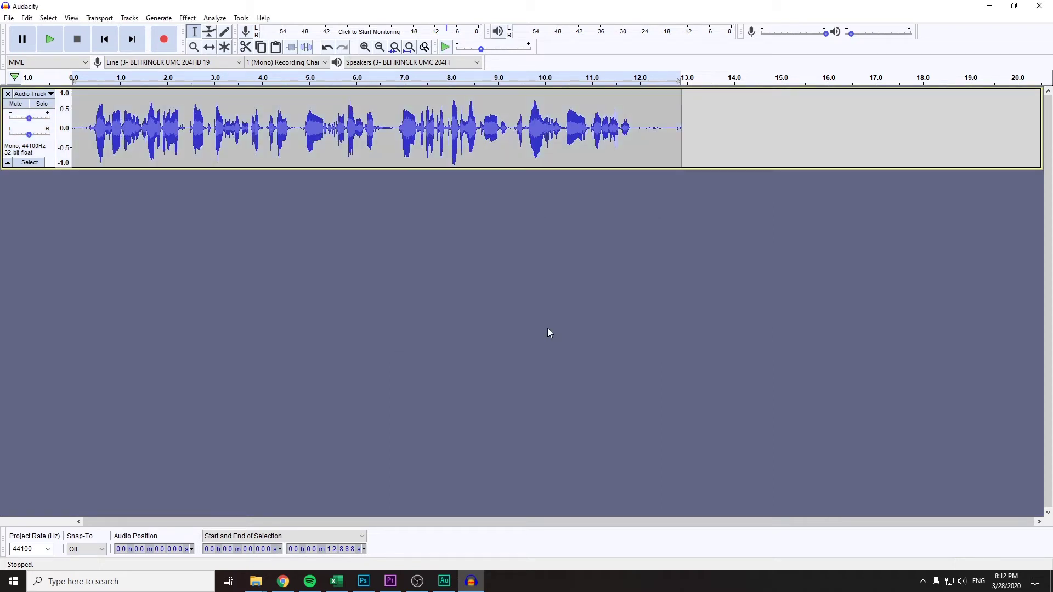
key(ctrl+a)
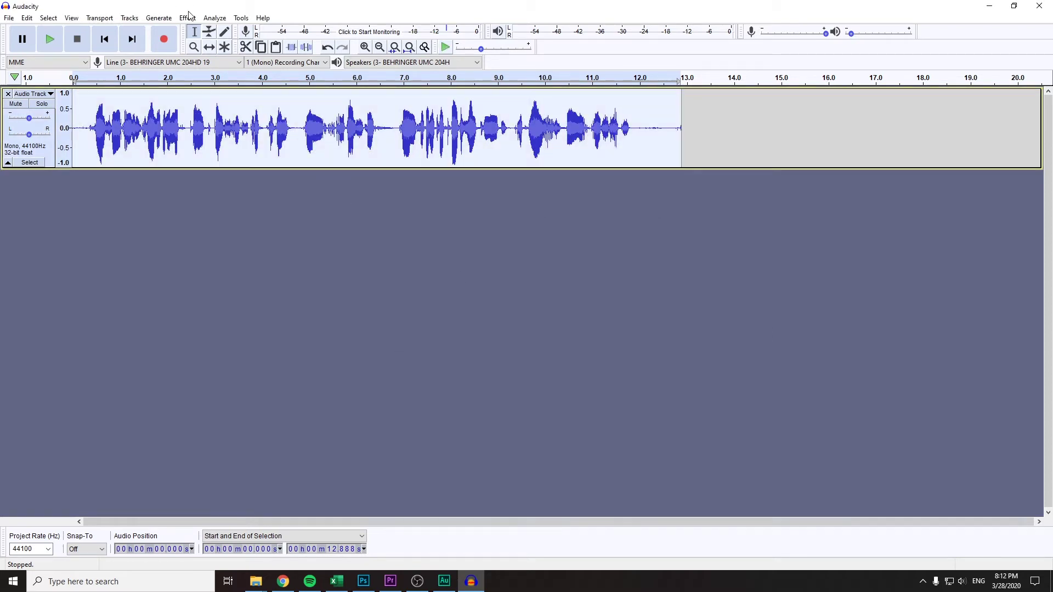
click(214, 17)
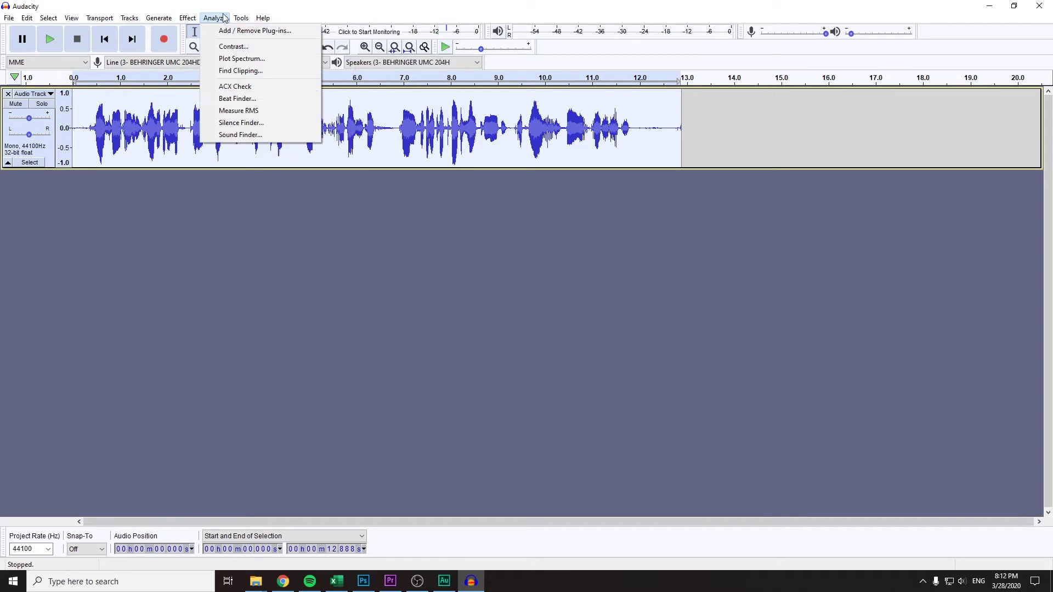
click(236, 88)
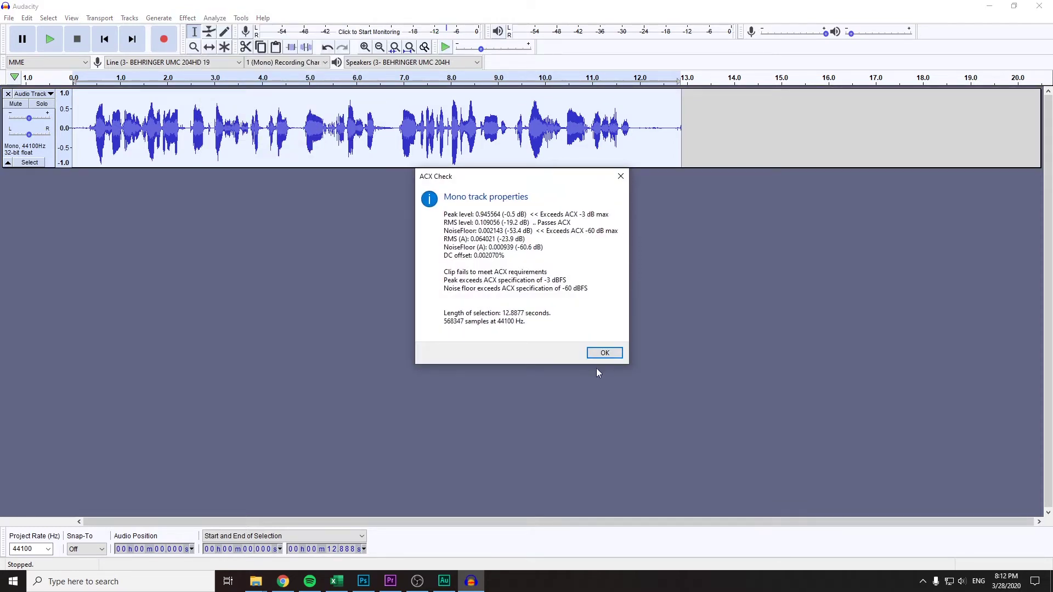
click(621, 175)
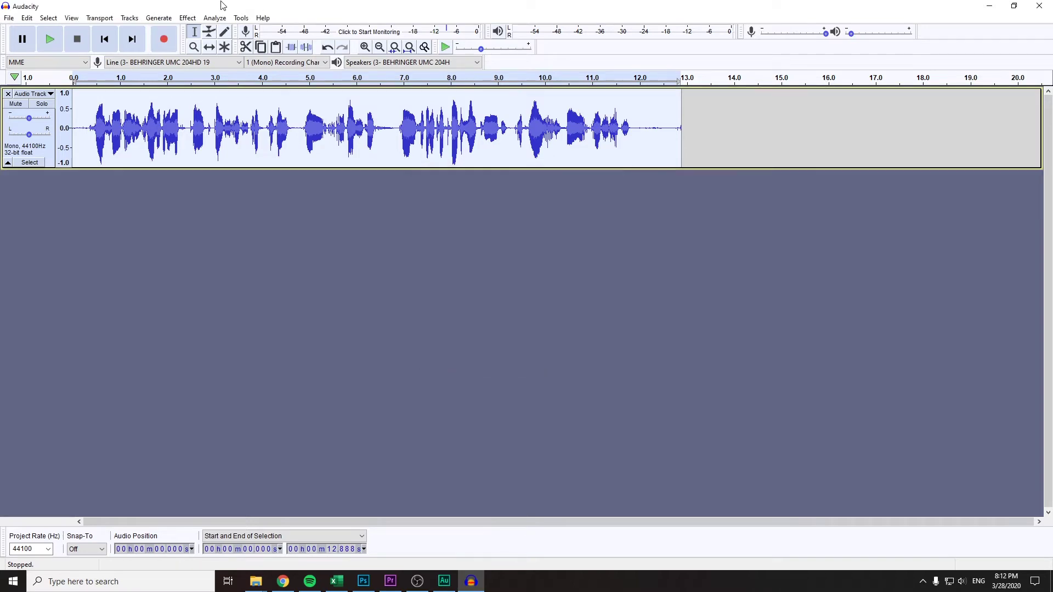
Normalize the clip's peak amplitude to -3.1 dB with DC offset removal enabled.
click(193, 19)
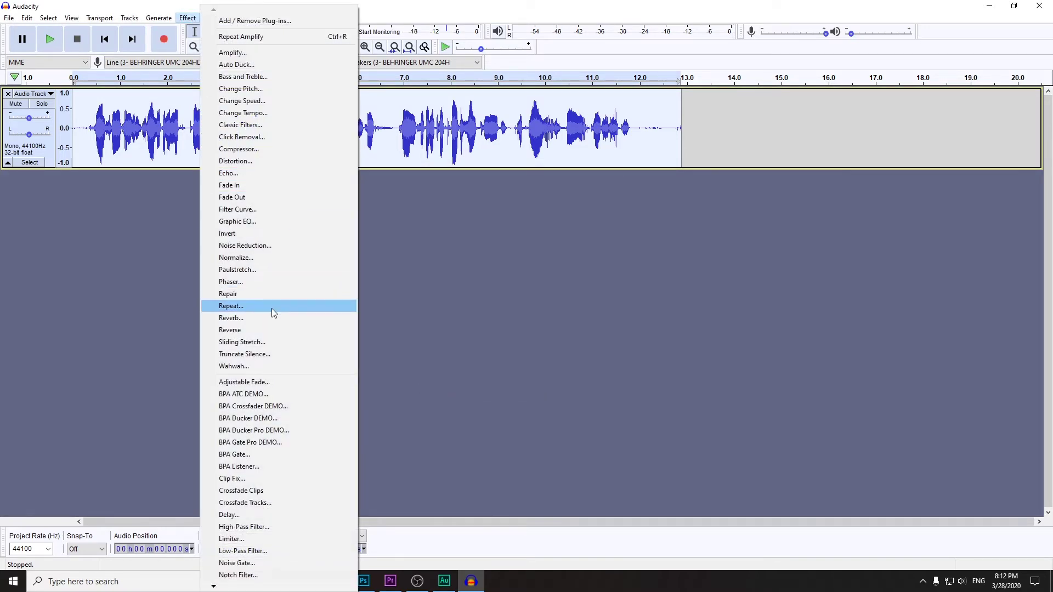
click(250, 258)
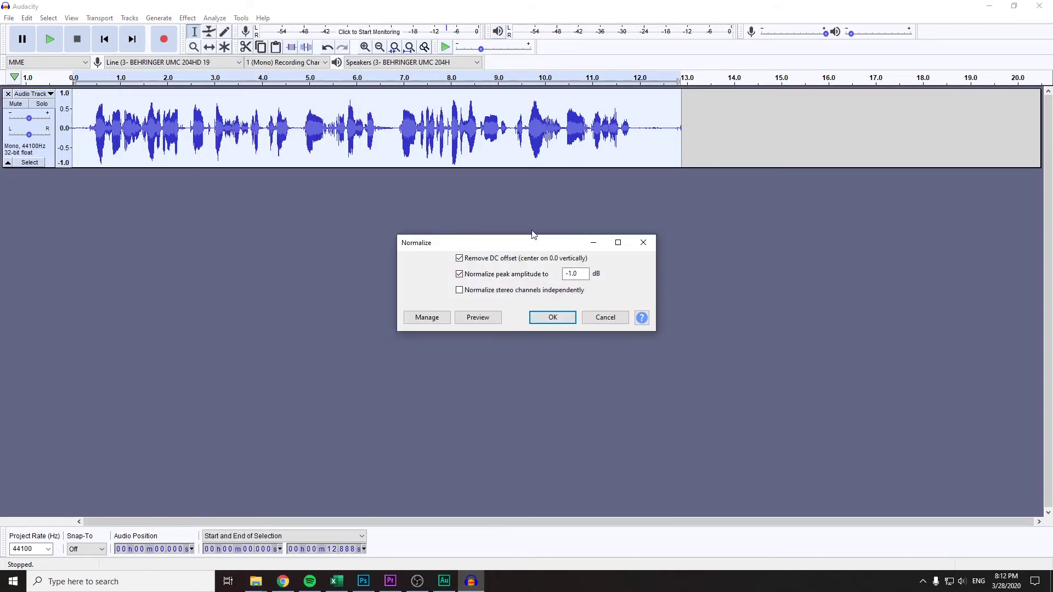
key(Tab)
text(-3.)
drag(557, 248, 554, 239)
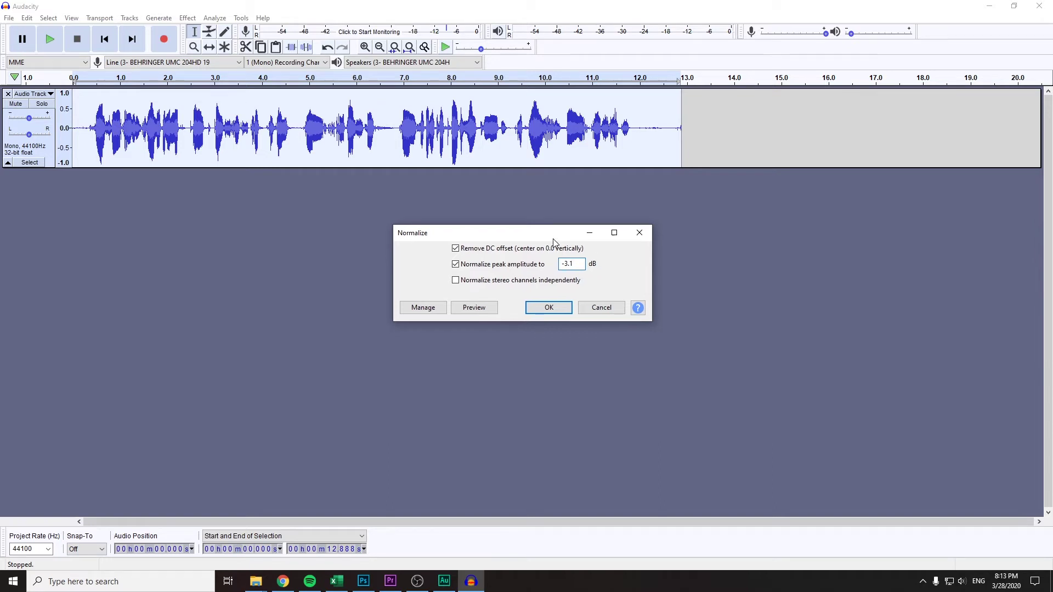
click(549, 306)
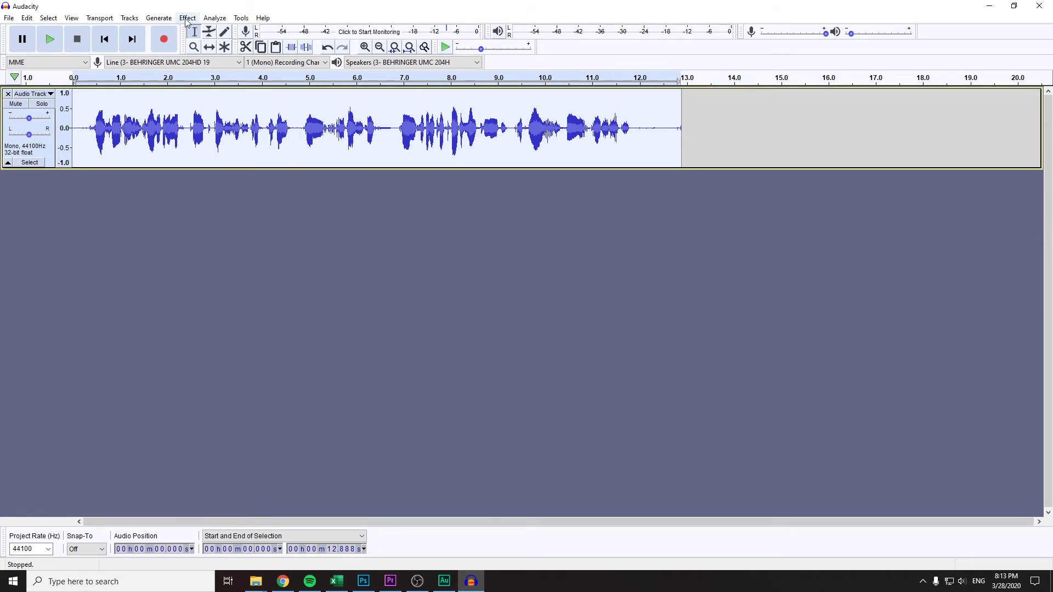
Re-run ACX Check: peak -3.1 dB and RMS -21.9 dB pass, noise floor -56.0 dB fails.
click(215, 18)
click(231, 88)
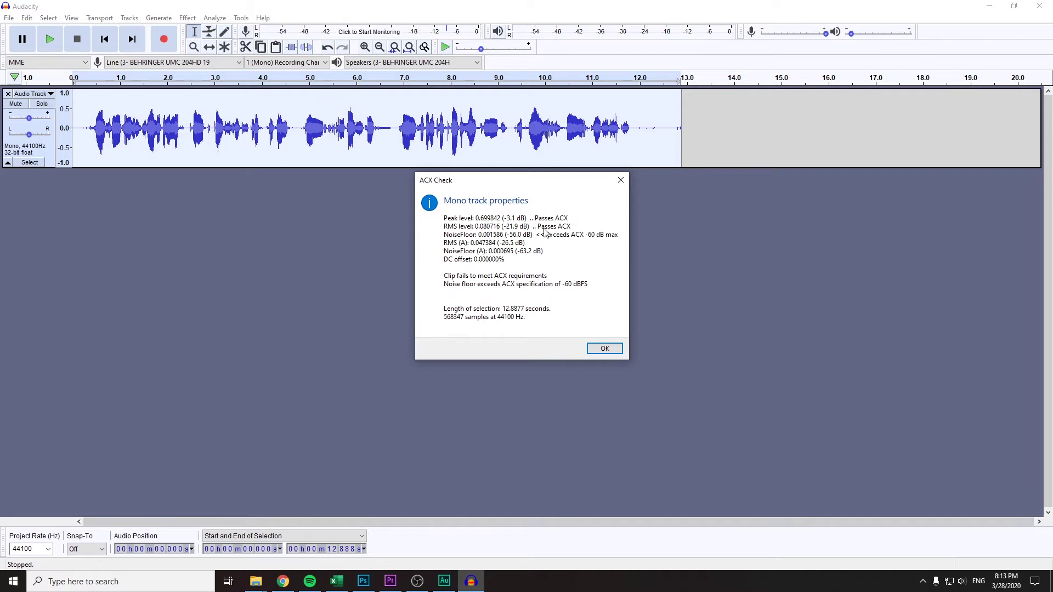
Apply the Compressor at -12 dB threshold, 2:1 ratio with make-up gain.
click(605, 348)
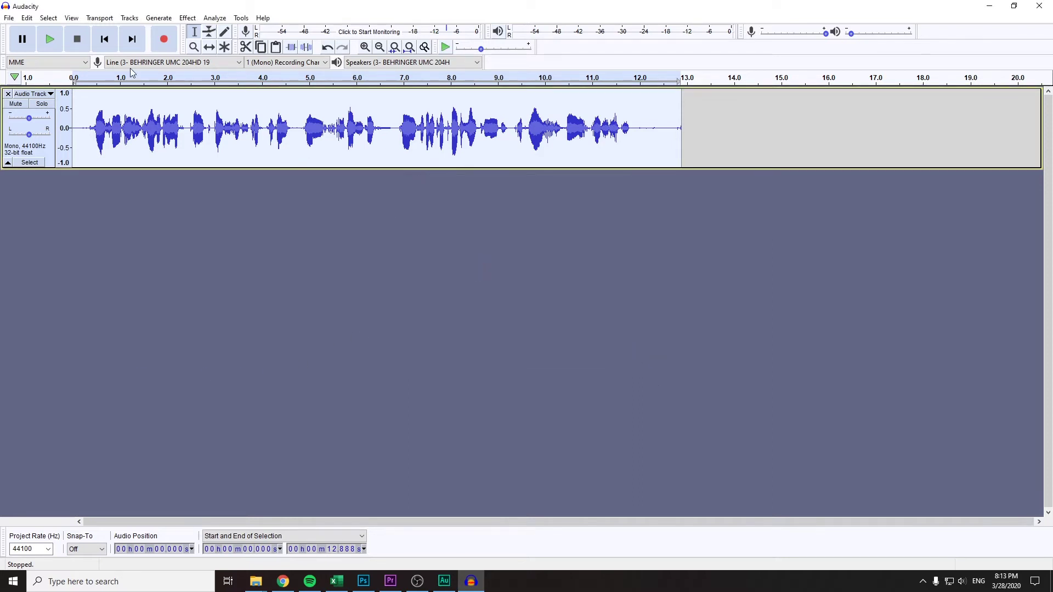
click(188, 18)
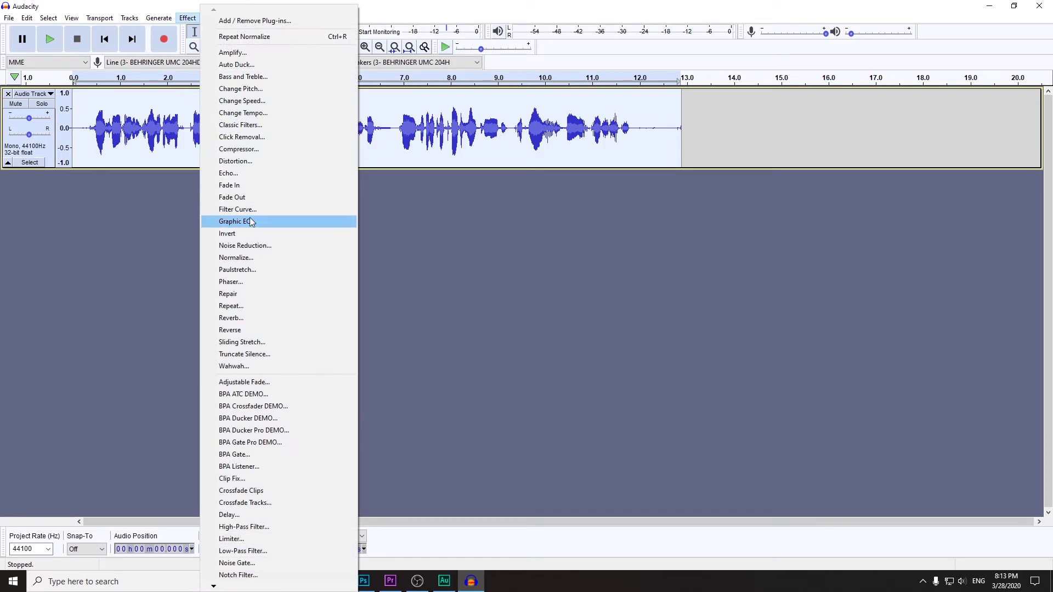
click(259, 148)
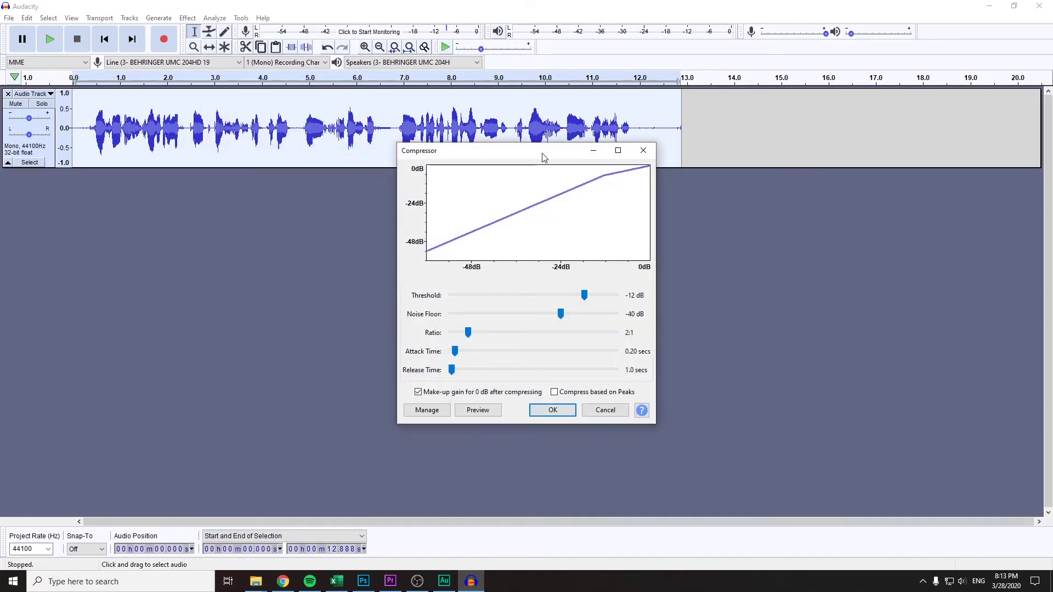
drag(542, 158, 474, 237)
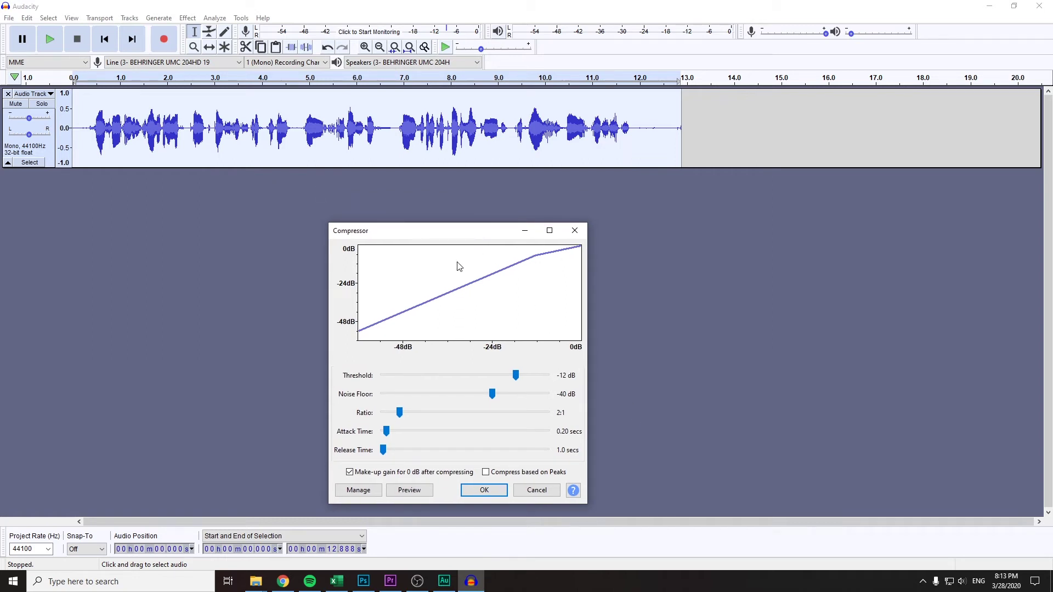
click(484, 490)
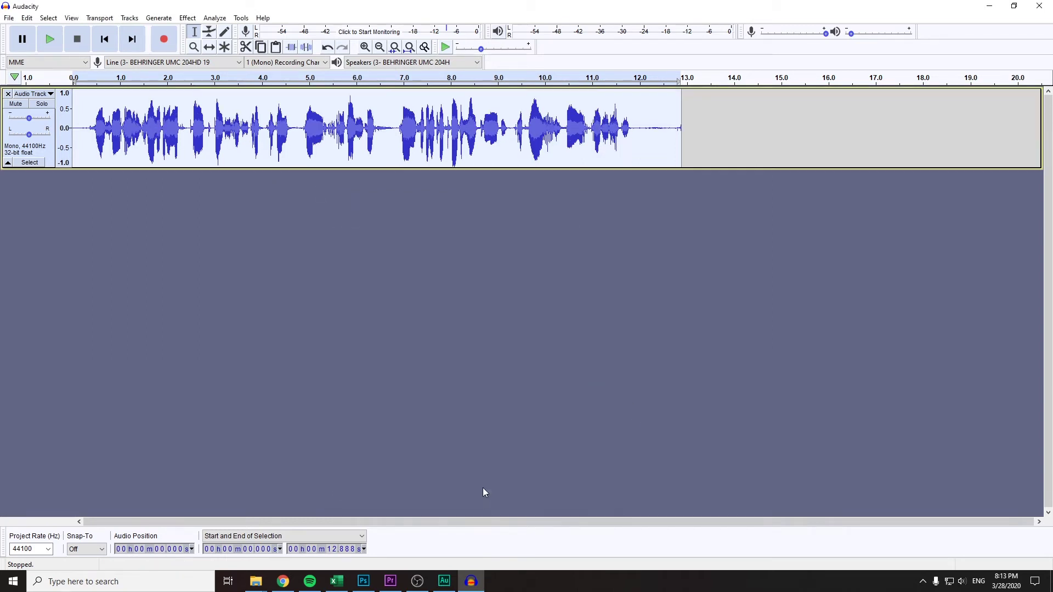
Normalize the compressed recording again with the current Normalize settings.
click(187, 17)
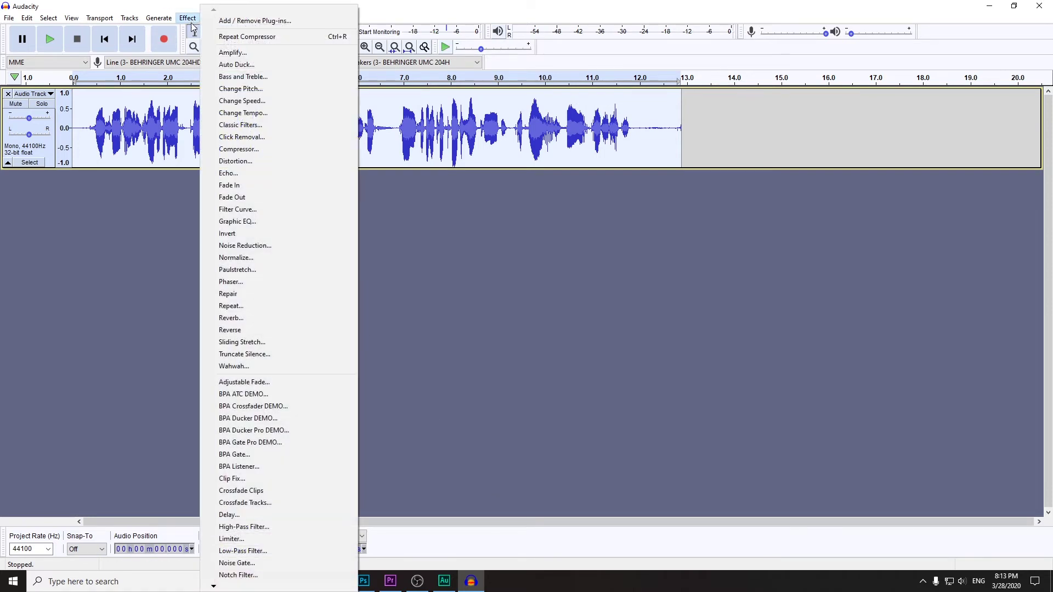
click(262, 258)
click(567, 324)
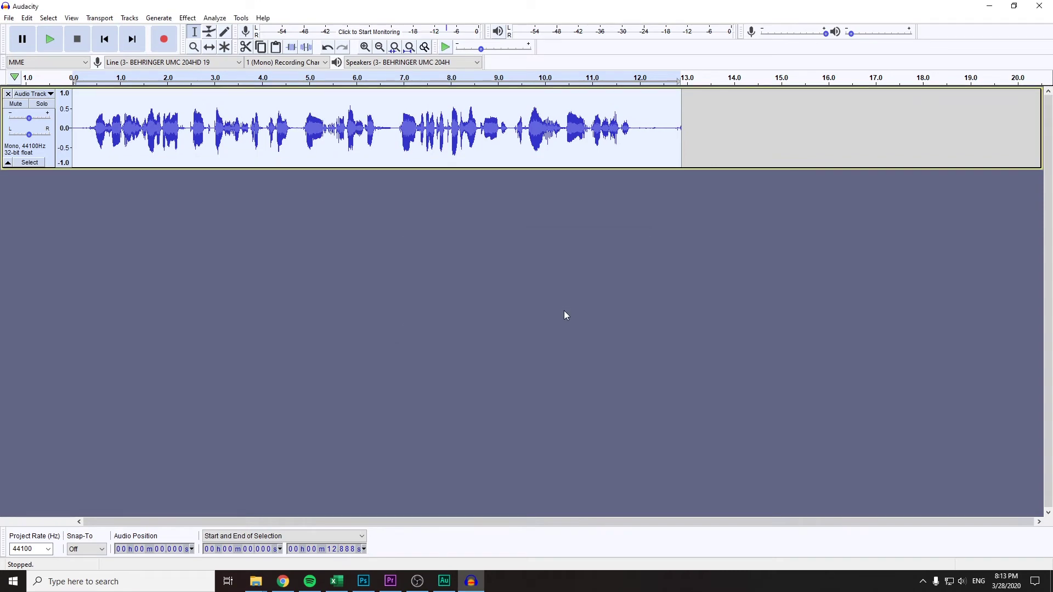
Run ACX Check on the whole track: peak -3.1 dB and RMS -21.2 dB pass, noise floor -54.9 dB fails.
click(187, 17)
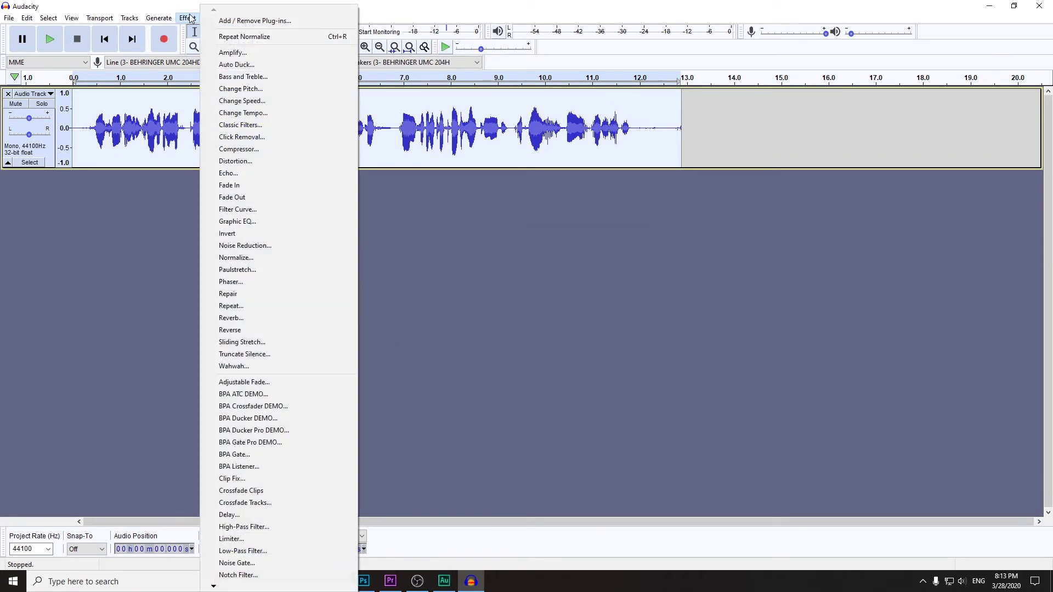
click(183, 145)
click(214, 17)
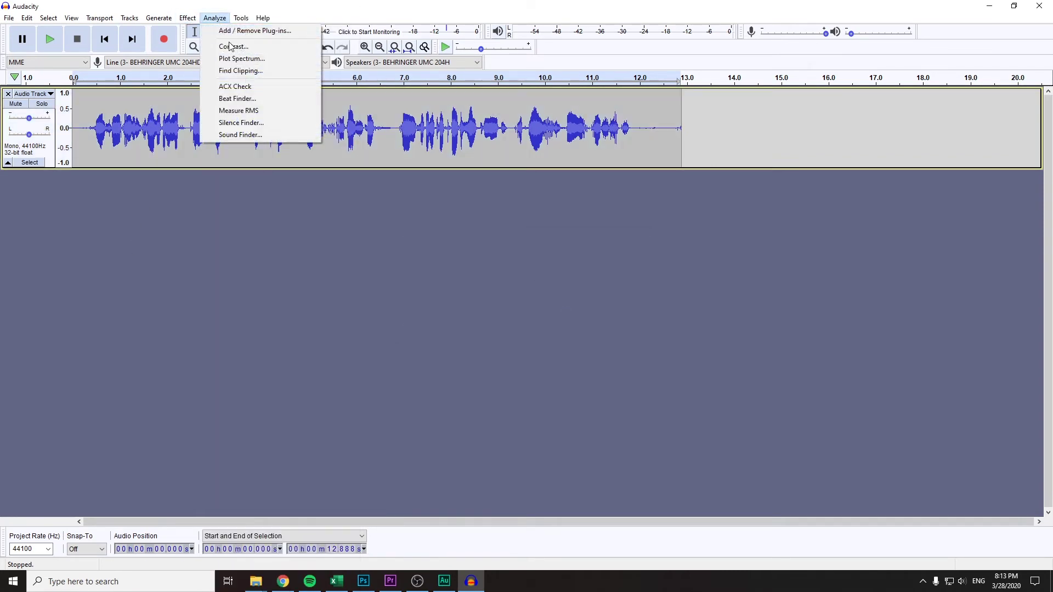
click(248, 90)
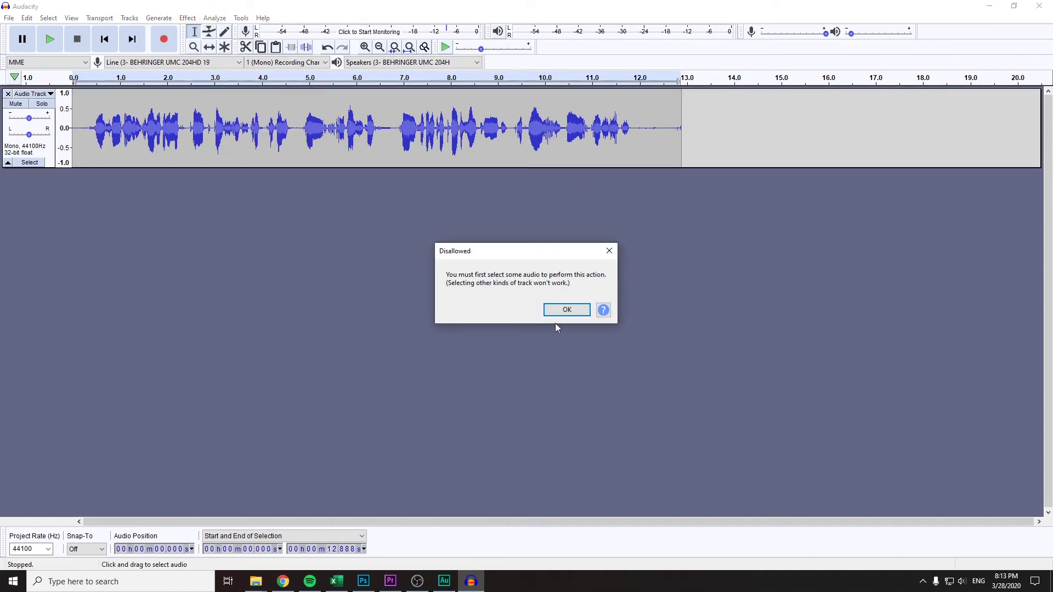
click(565, 310)
click(214, 18)
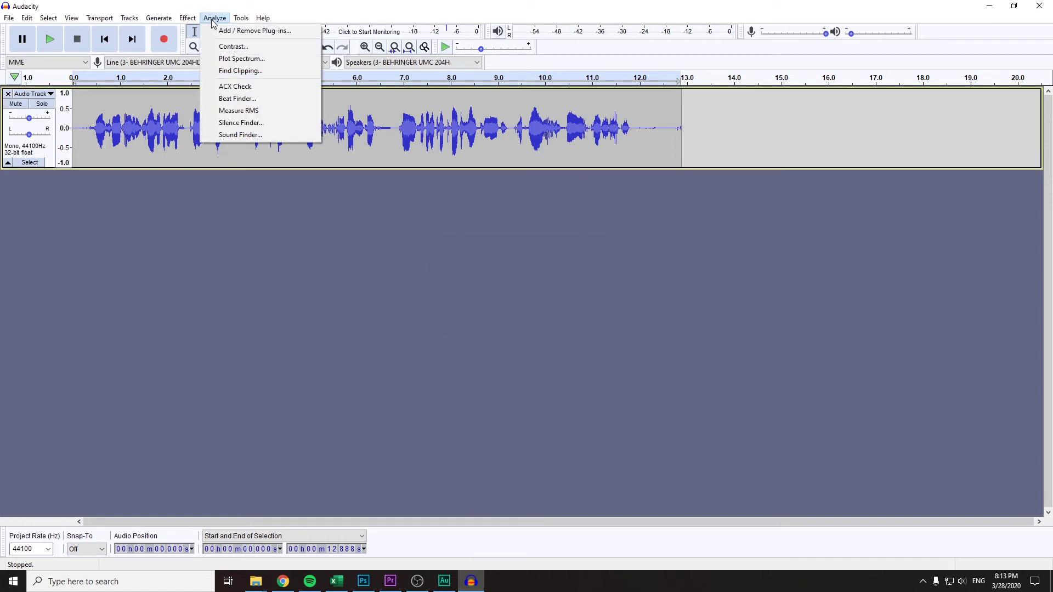
click(160, 247)
key(ctrl+a)
click(214, 18)
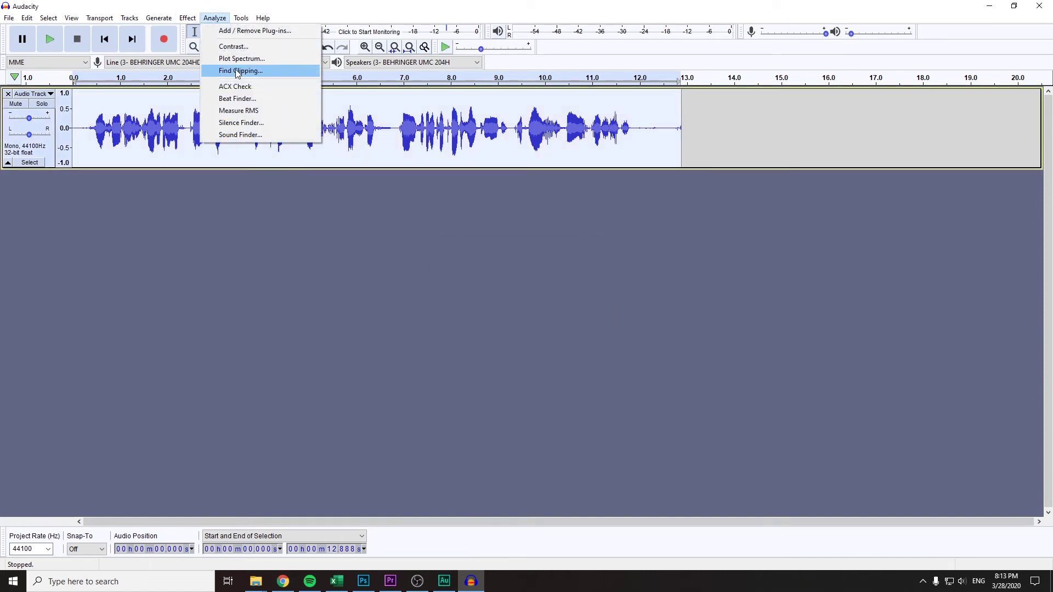
click(236, 86)
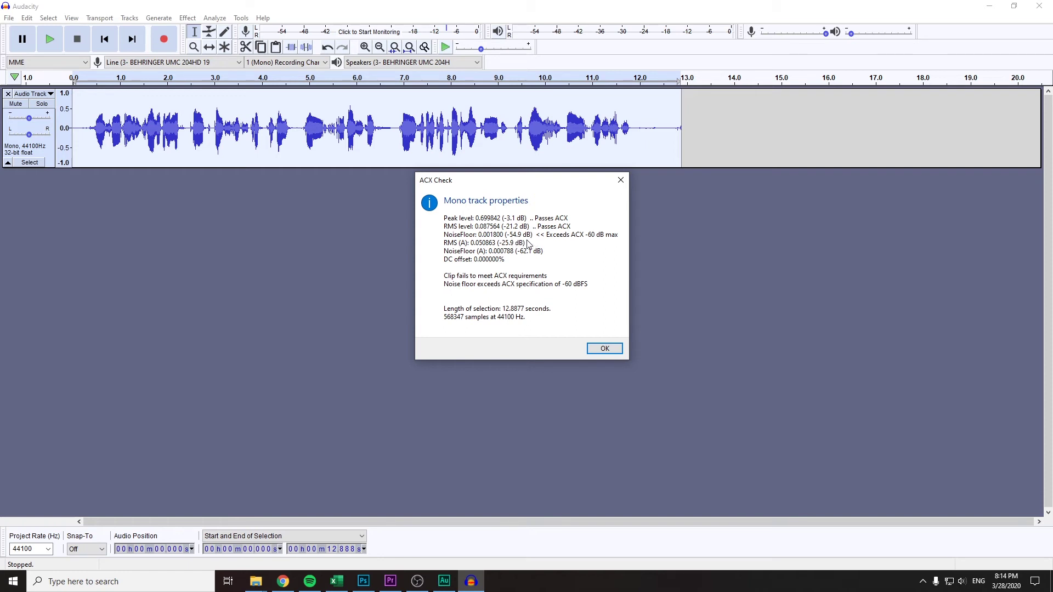
Close the ACX report and switch the track display to Spectrogram.
click(621, 180)
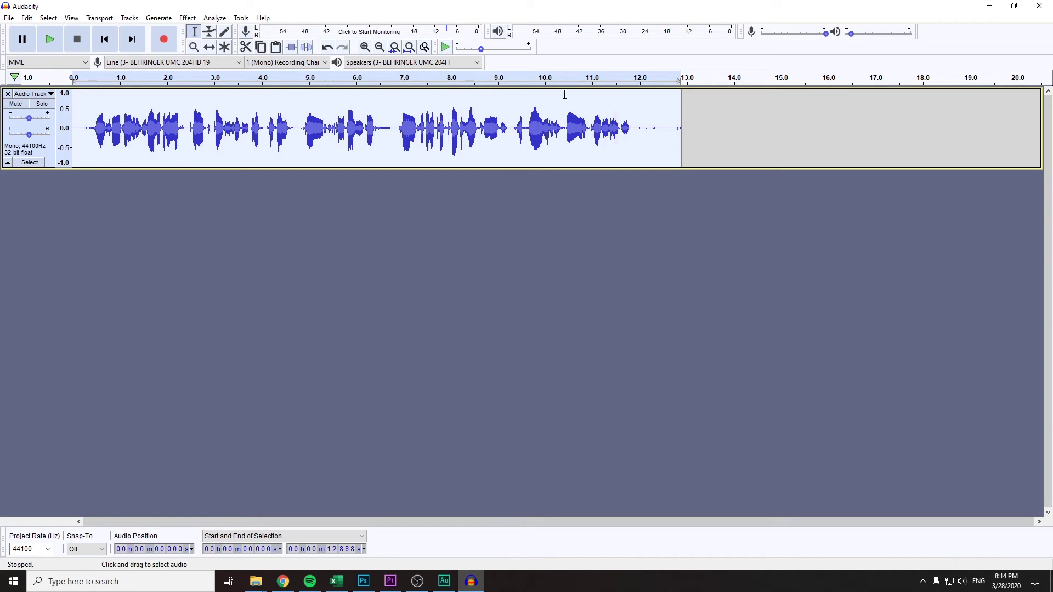
click(190, 18)
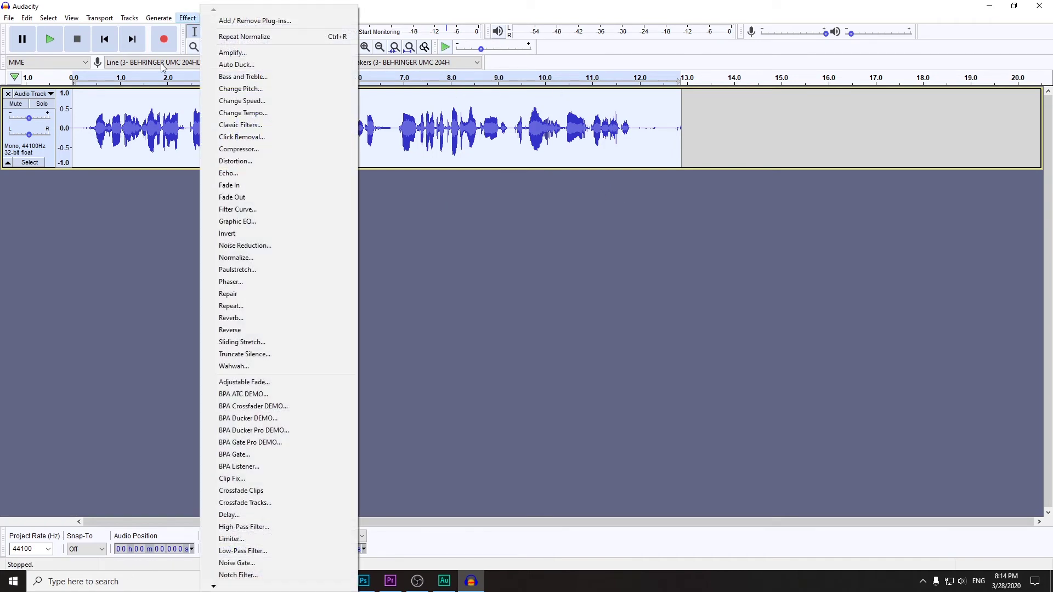
click(89, 126)
click(30, 94)
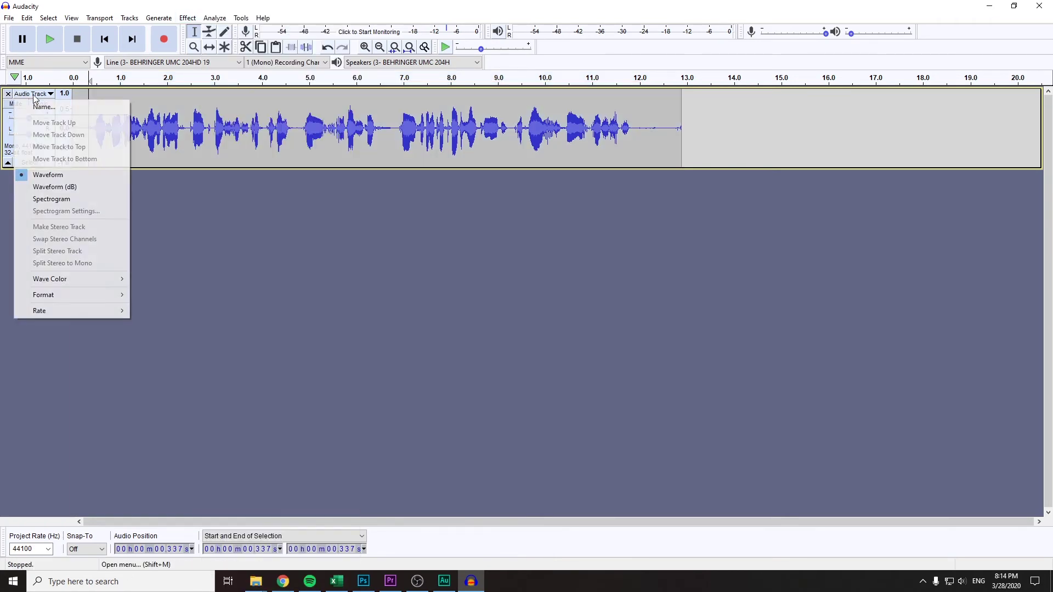
click(52, 200)
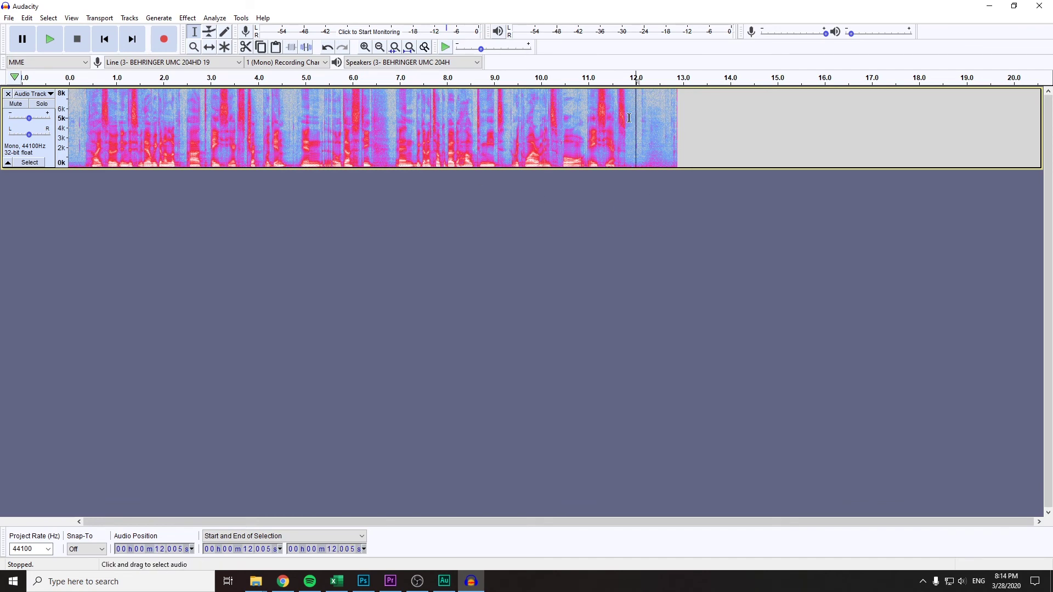
Select and inspect the quiet pauses near 2.4, 4.7, 6.5 and 12 seconds in the spectrogram.
mouse_move(629, 121)
mouse_down()
mouse_move(674, 125)
mouse_move(649, 126)
mouse_up()
click(668, 132)
drag(181, 147, 186, 147)
drag(85, 138, 68, 139)
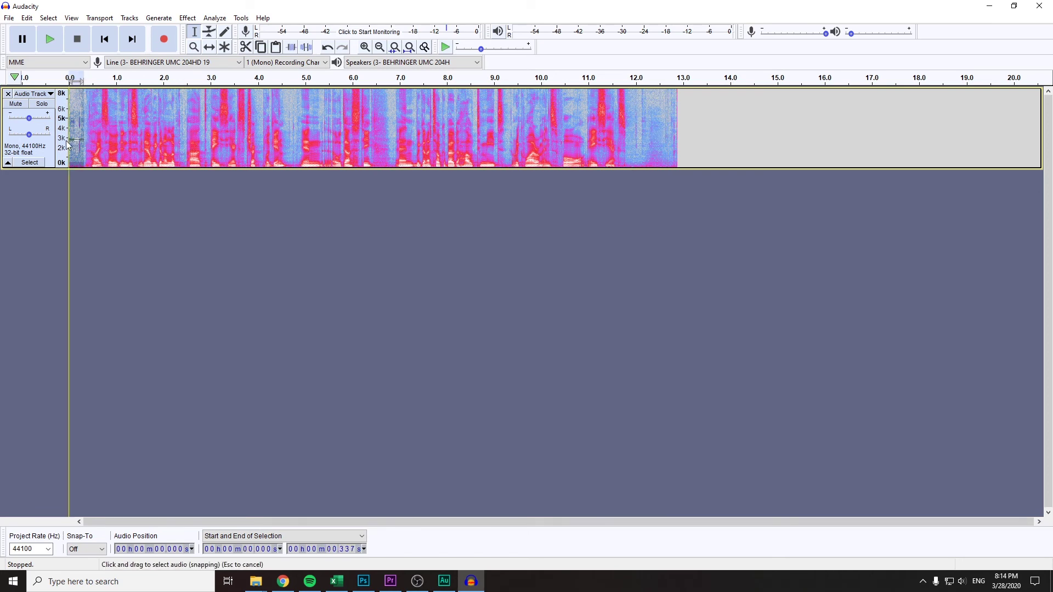
drag(301, 144, 290, 145)
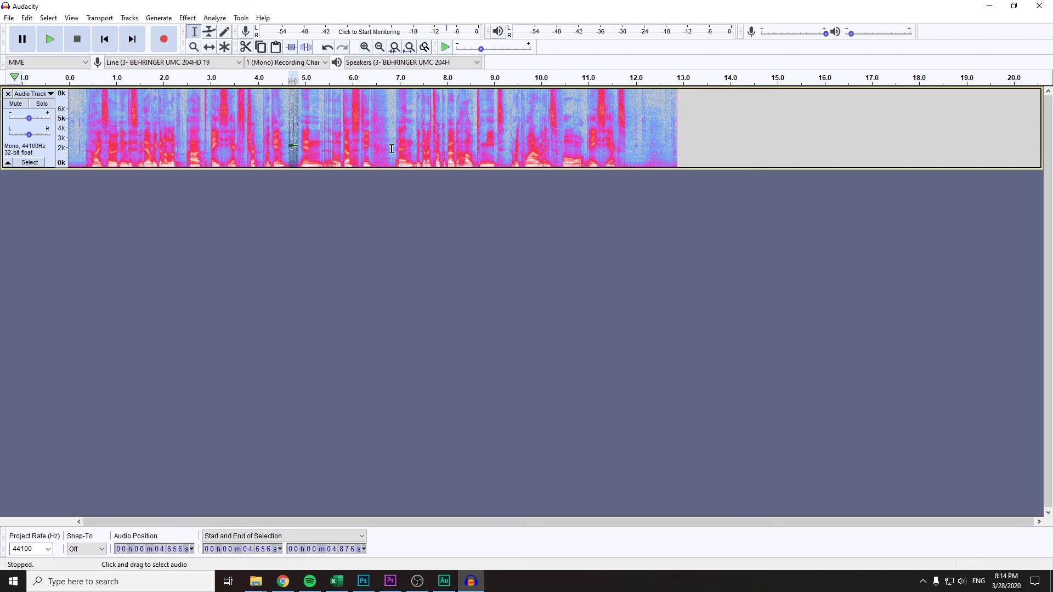
mouse_move(392, 148)
mouse_down()
mouse_move(366, 149)
mouse_move(378, 154)
mouse_up()
click(484, 137)
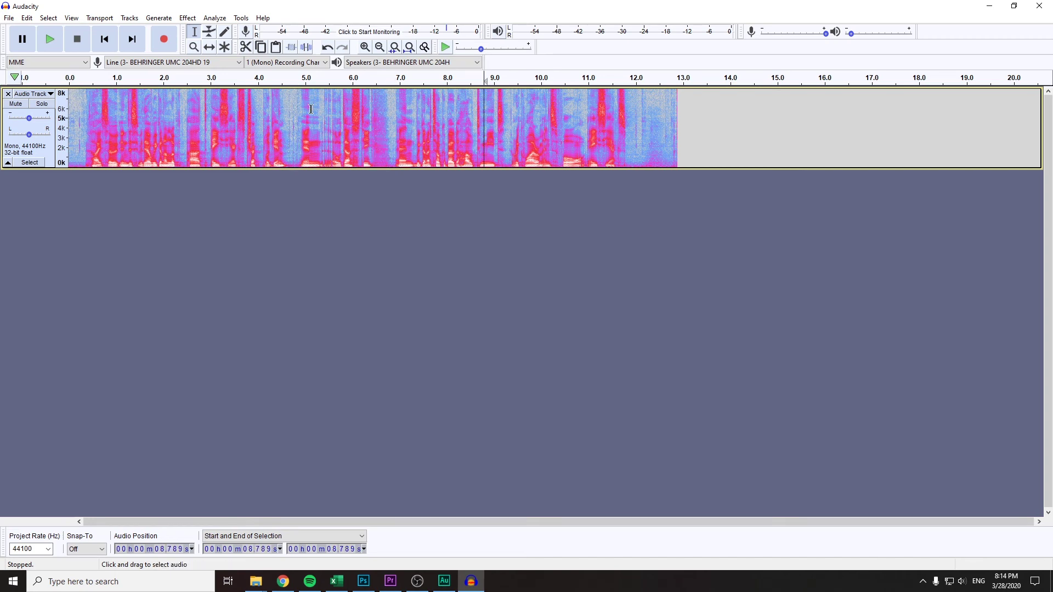
Apply Noise Gate to the whole clip: -40 dB threshold, -18 dB reduction, 250 ms attack/decay.
key(ctrl+a)
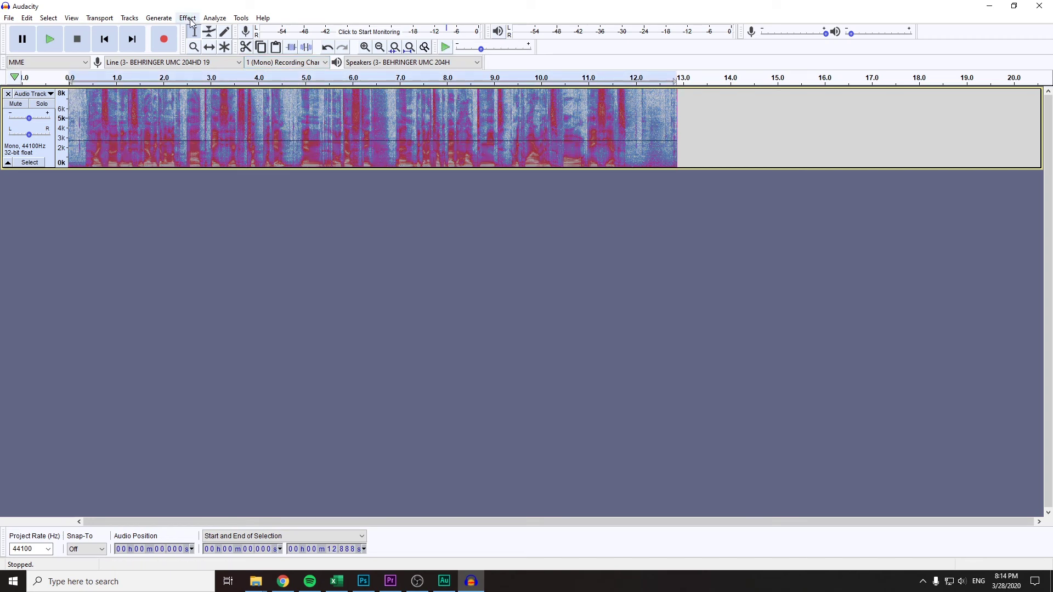
click(188, 19)
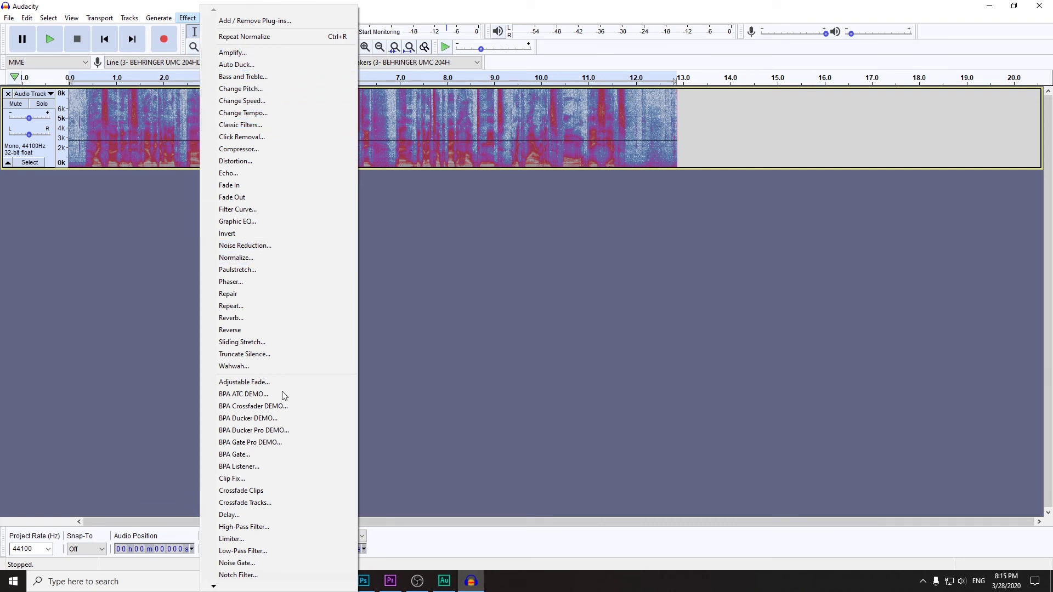
click(237, 563)
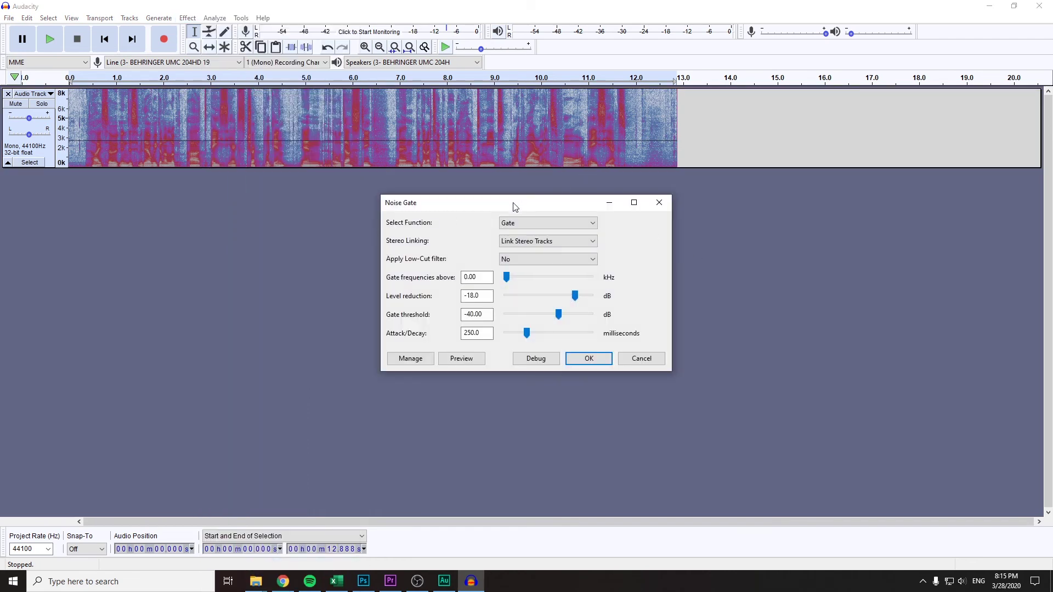
drag(513, 208, 571, 210)
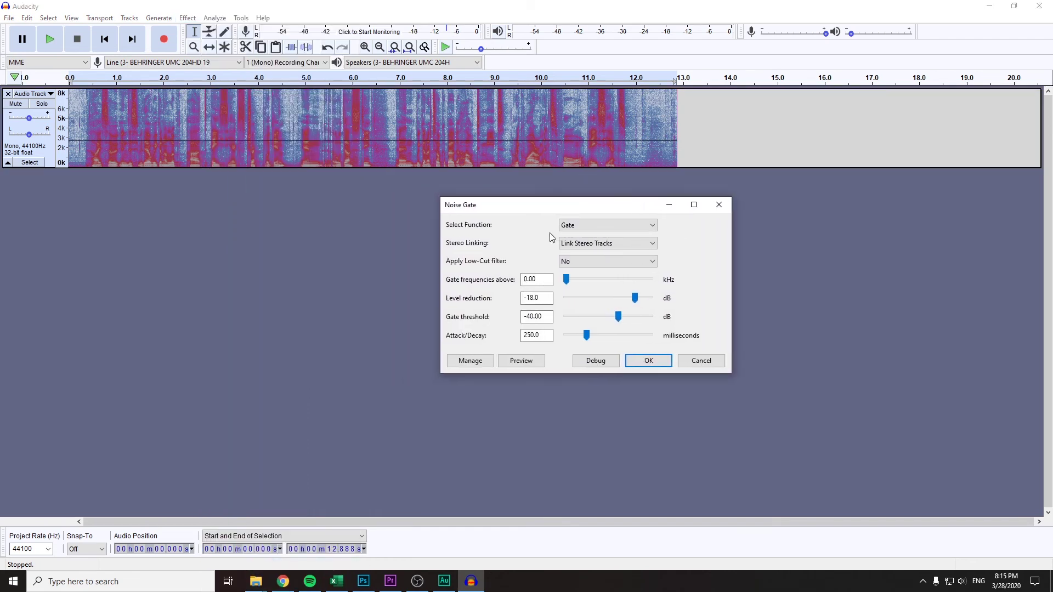
drag(552, 317, 515, 321)
click(542, 321)
click(657, 361)
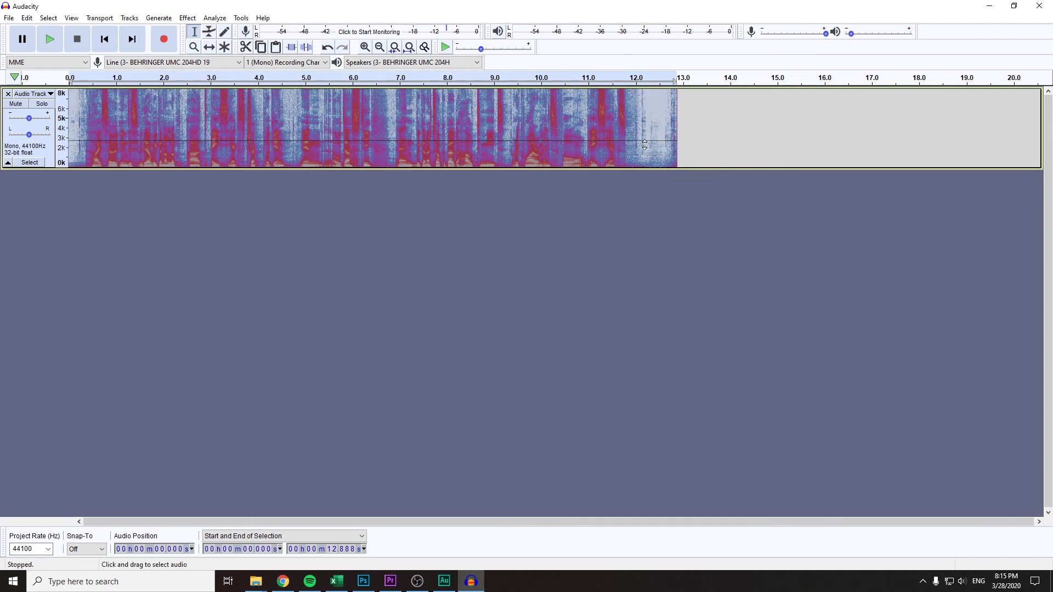
Switch the track back to Waveform view and rerun ACX Check, which passes with a -68.1 dB noise floor.
click(666, 124)
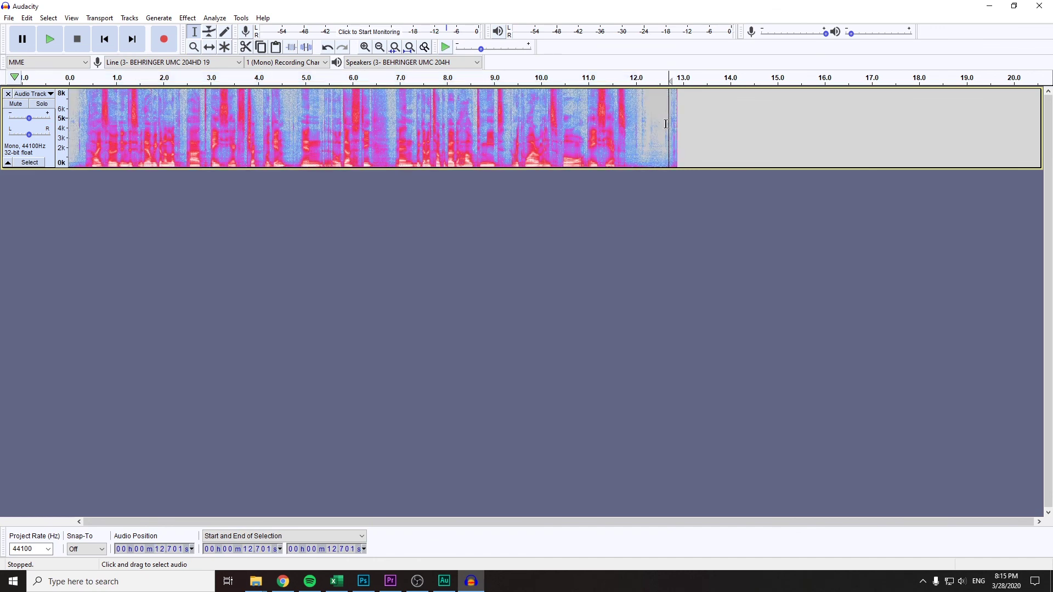
drag(666, 124, 636, 130)
click(627, 131)
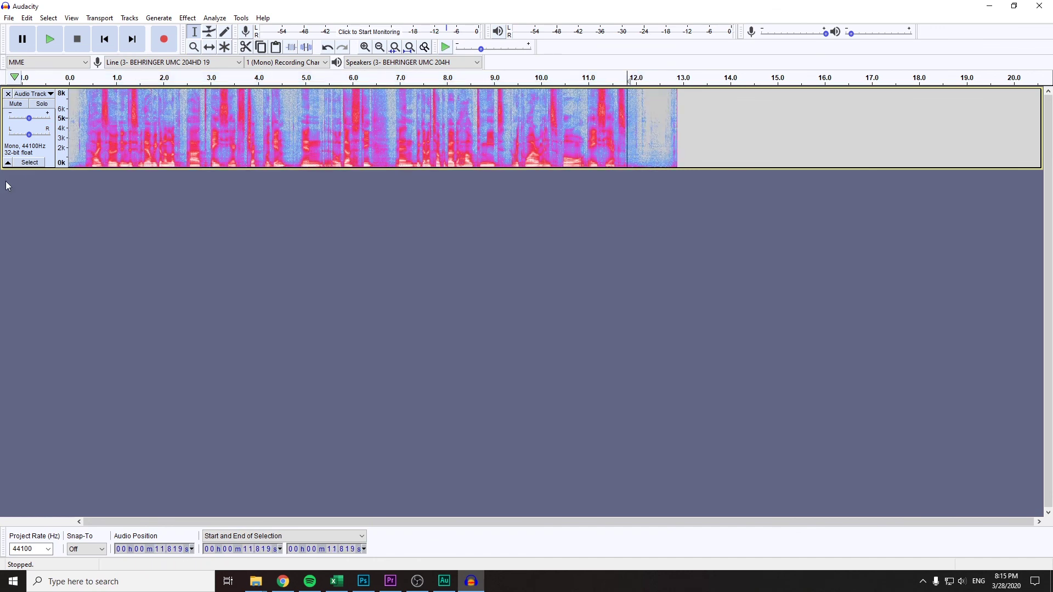
click(82, 118)
click(30, 94)
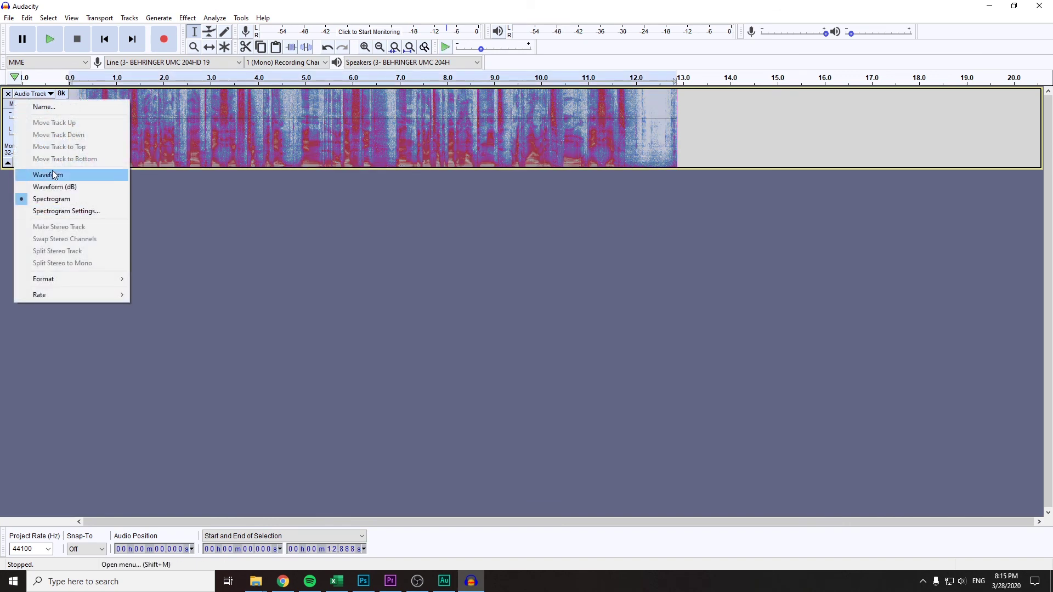
click(54, 174)
click(214, 17)
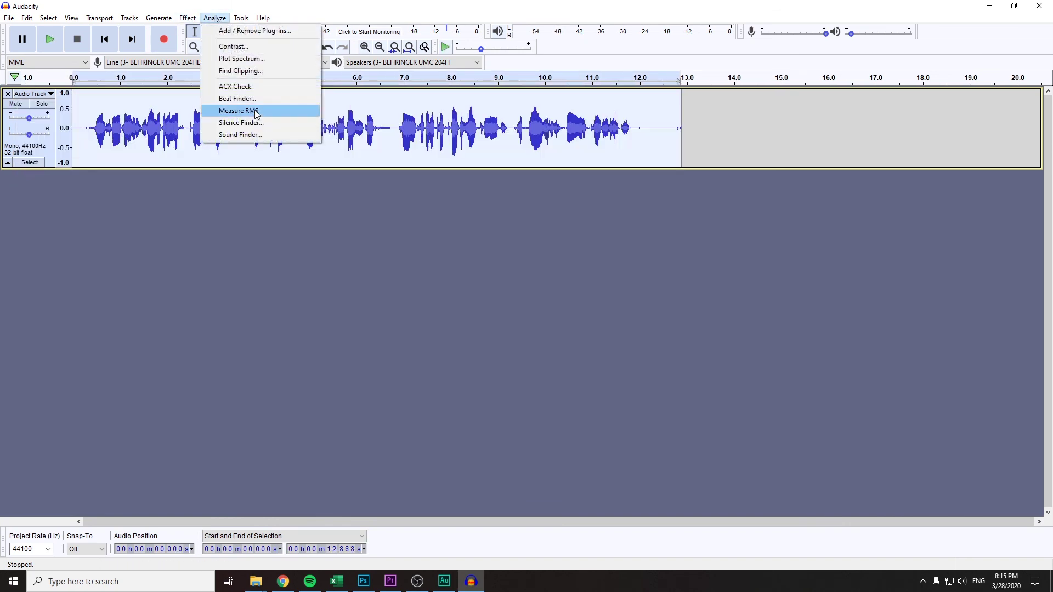
click(236, 87)
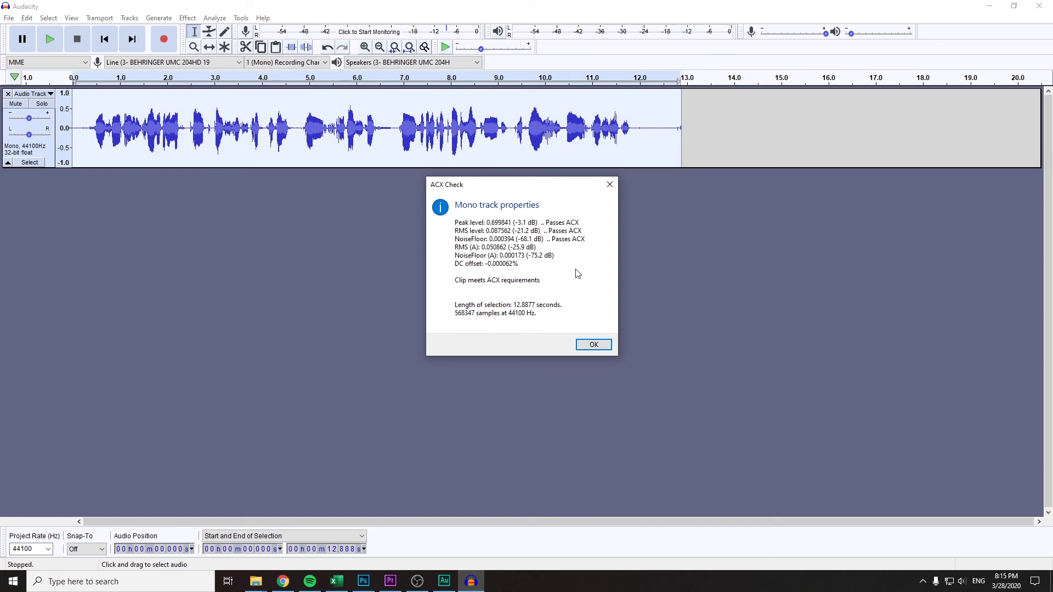